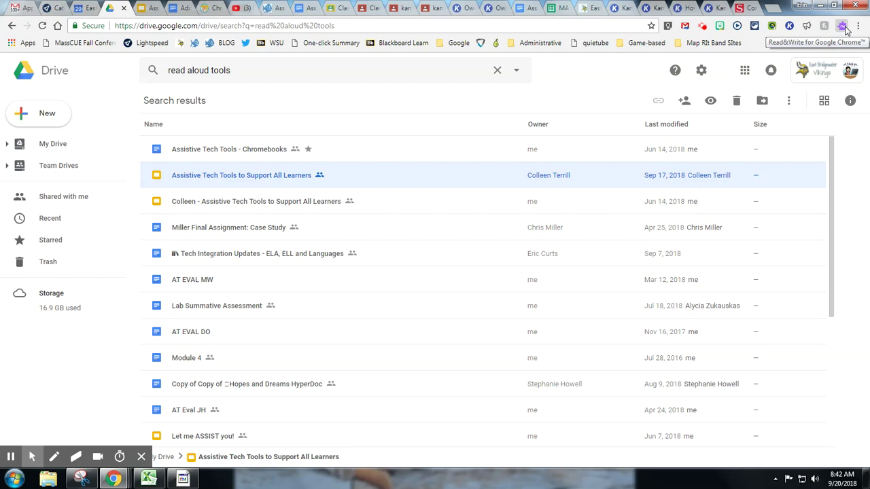
Turn on Read&Write over the Chromebooks document, then close its toolbar again.
{"action": "left_click", "coordinate": [843, 27]}
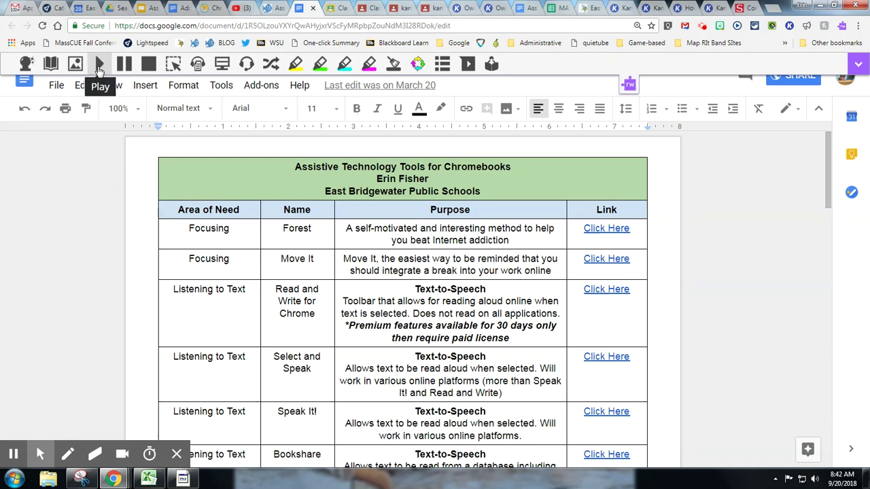
{"action": "left_click", "coordinate": [629, 84]}
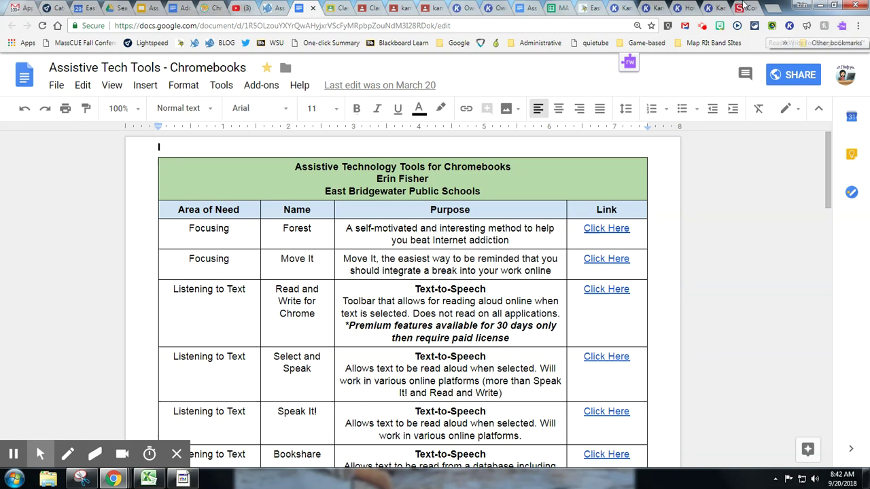
{"action": "left_click", "coordinate": [743, 7]}
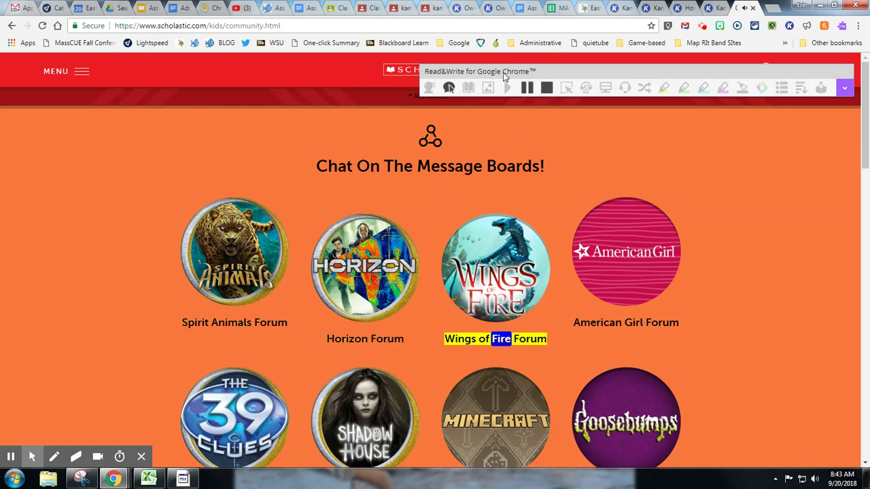
Pause Read&Write reading the Scholastic forum titles and return to the Drive search results.
{"action": "left_click", "coordinate": [528, 89]}
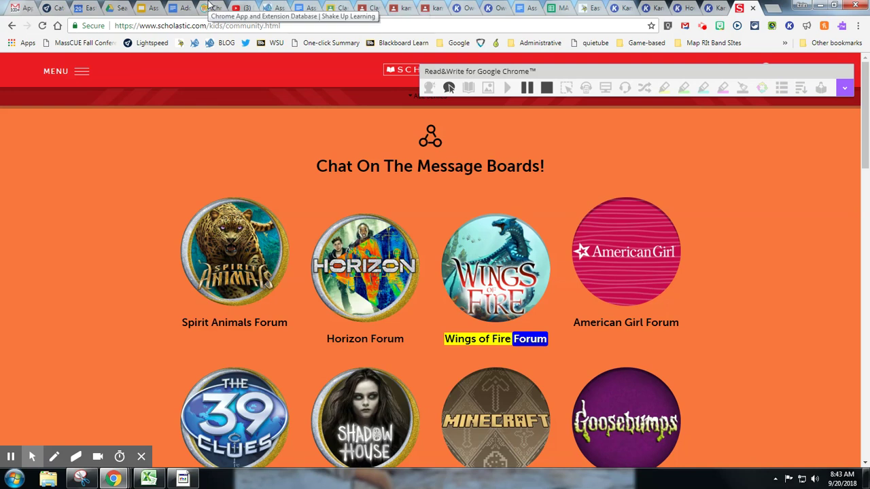
{"action": "left_click", "coordinate": [114, 7]}
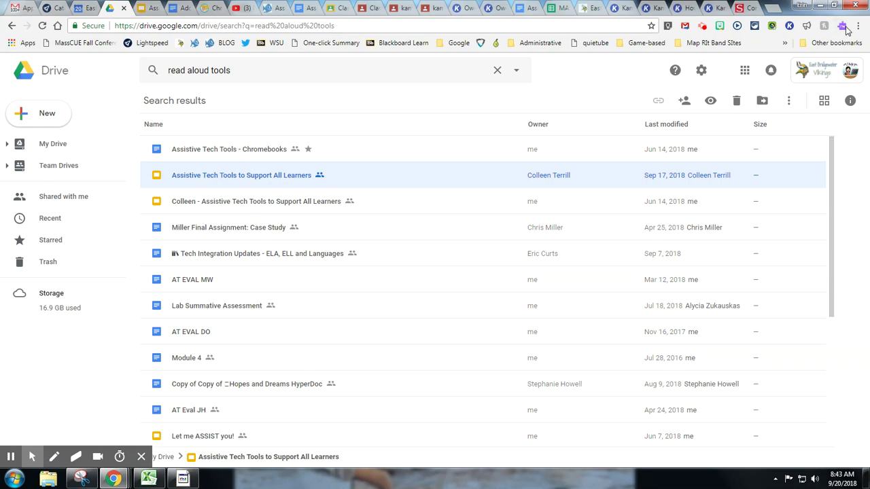
Select the Assistive Tech Tools - Chromebooks file and try Read Aloud, which finds no text.
{"action": "left_click", "coordinate": [432, 101]}
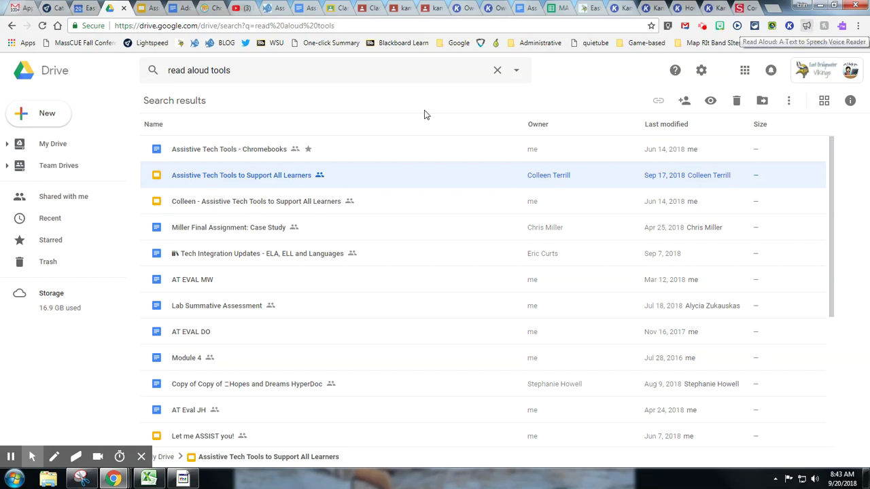
{"action": "left_click", "coordinate": [175, 150]}
{"action": "left_click_drag", "start_coordinate": [199, 154], "coordinate": [165, 149]}
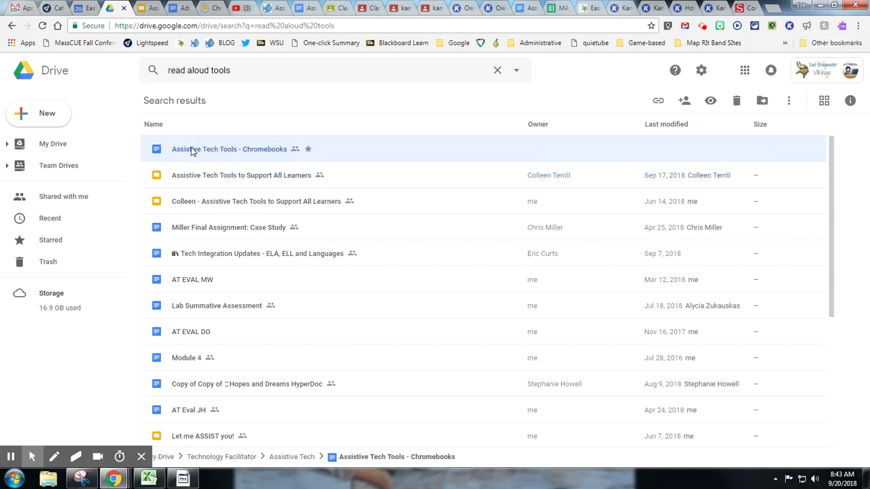
{"action": "left_click", "coordinate": [804, 29]}
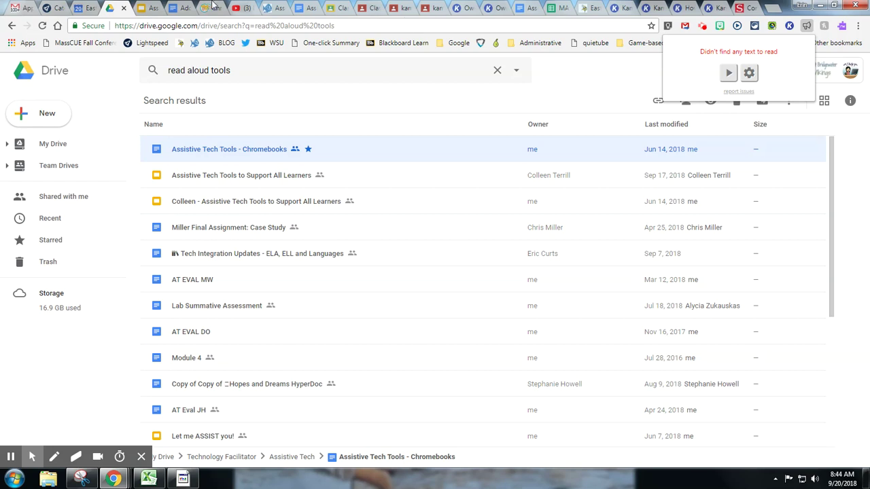
{"action": "left_click", "coordinate": [180, 7]}
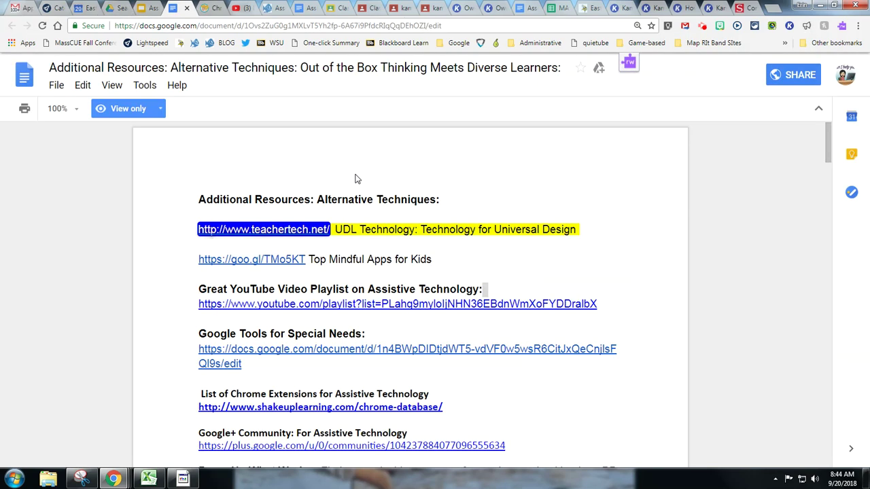
Read the List of Chrome Extensions heading with Read Aloud, stop it, then toggle Read&Write off and on.
{"action": "left_click", "coordinate": [433, 393]}
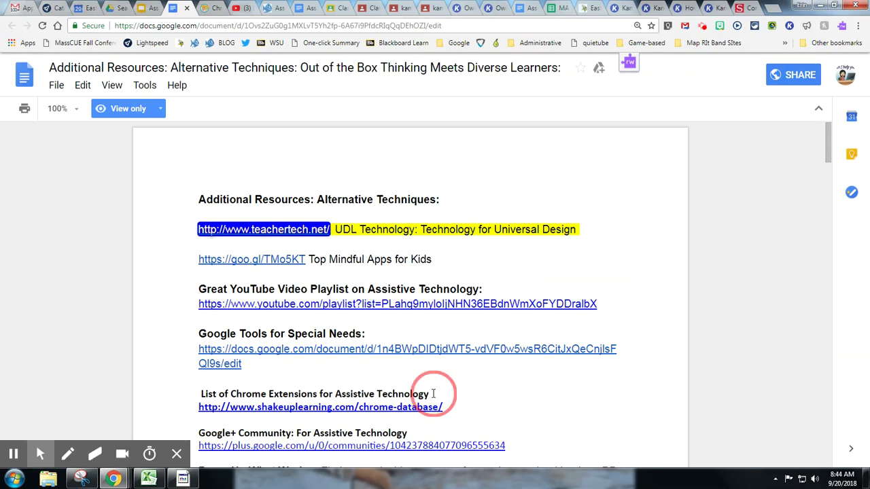
{"action": "left_click_drag", "start_coordinate": [433, 393], "coordinate": [200, 395]}
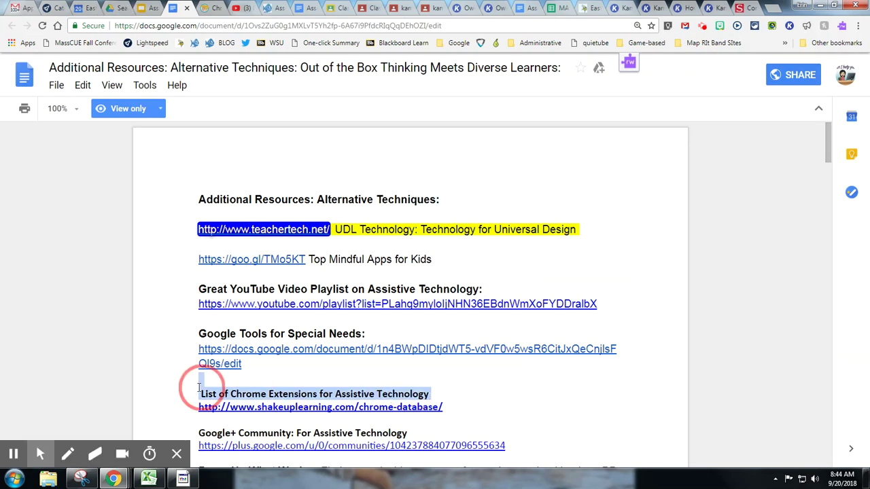
{"action": "left_click", "coordinate": [808, 26]}
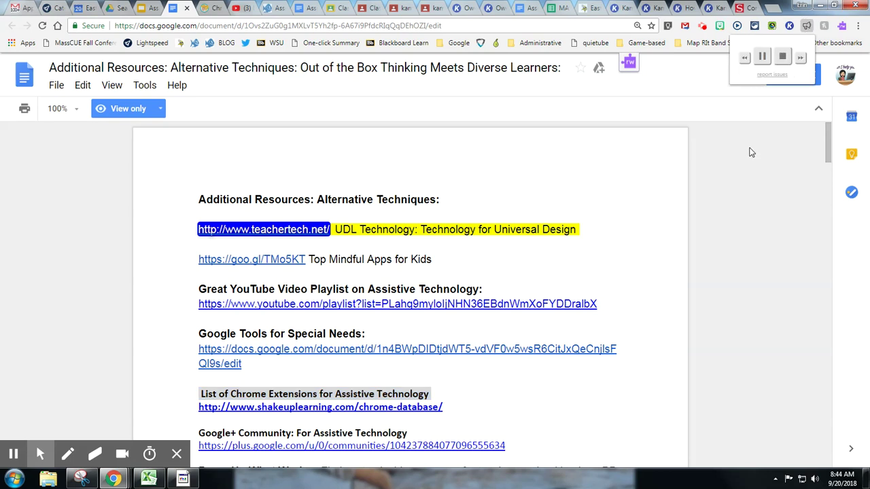
{"action": "left_click", "coordinate": [782, 60]}
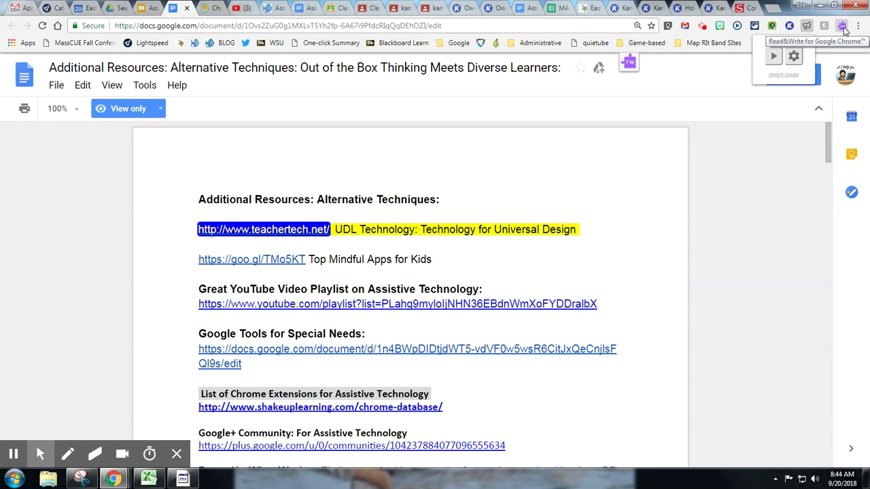
{"action": "left_click", "coordinate": [844, 28]}
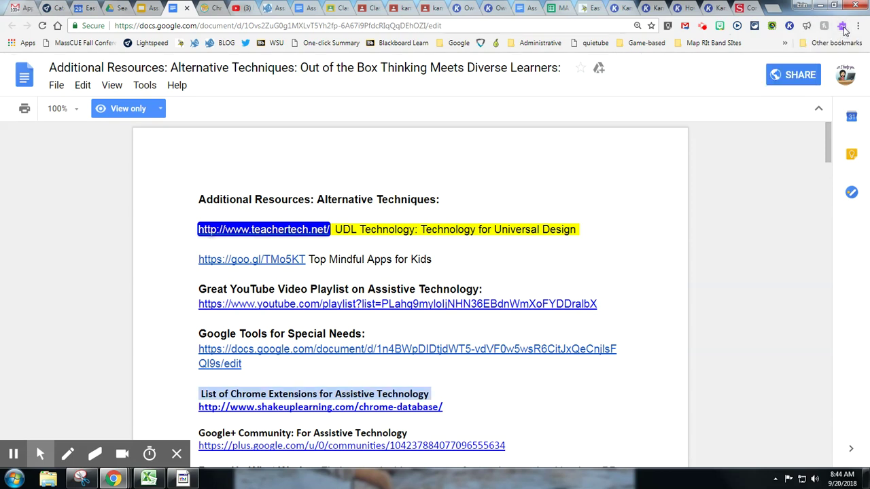
{"action": "left_click", "coordinate": [843, 28]}
Open the Read&Write toolbar and browse its settings and help menu, then dismiss it.
{"action": "left_click", "coordinate": [633, 69]}
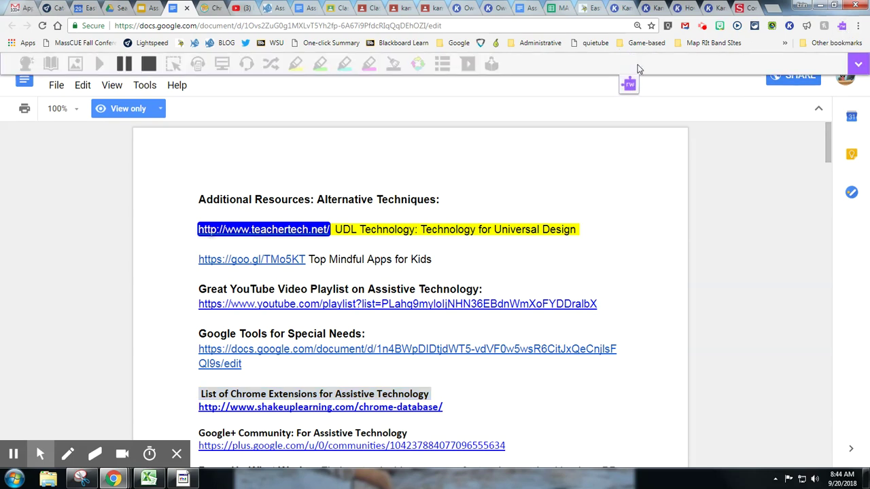
{"action": "left_click", "coordinate": [859, 66]}
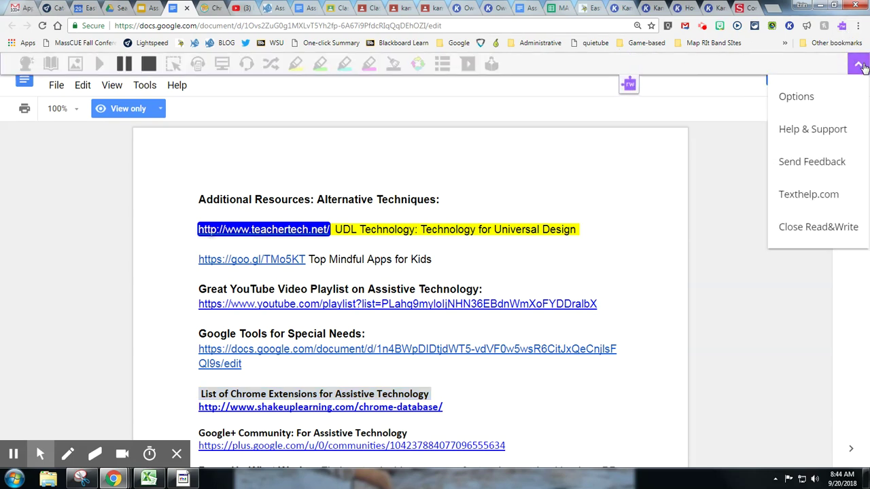
{"action": "left_click", "coordinate": [780, 304]}
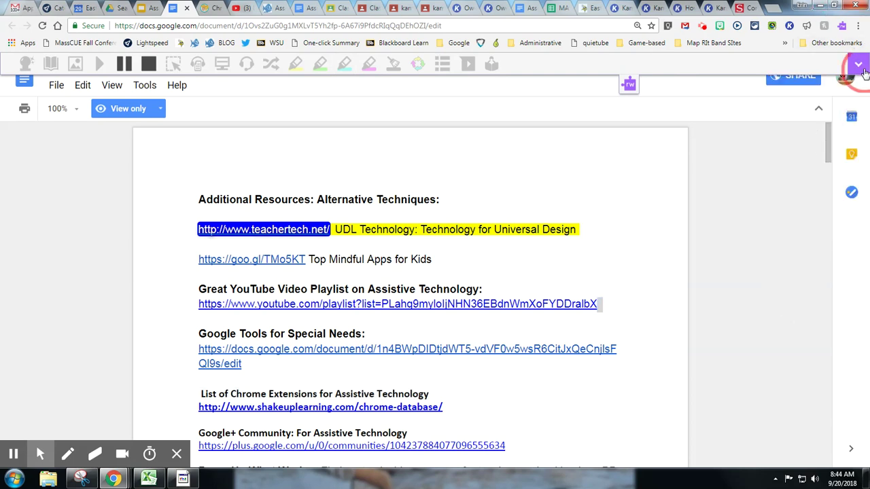
{"action": "left_click", "coordinate": [861, 68]}
{"action": "left_click", "coordinate": [674, 180]}
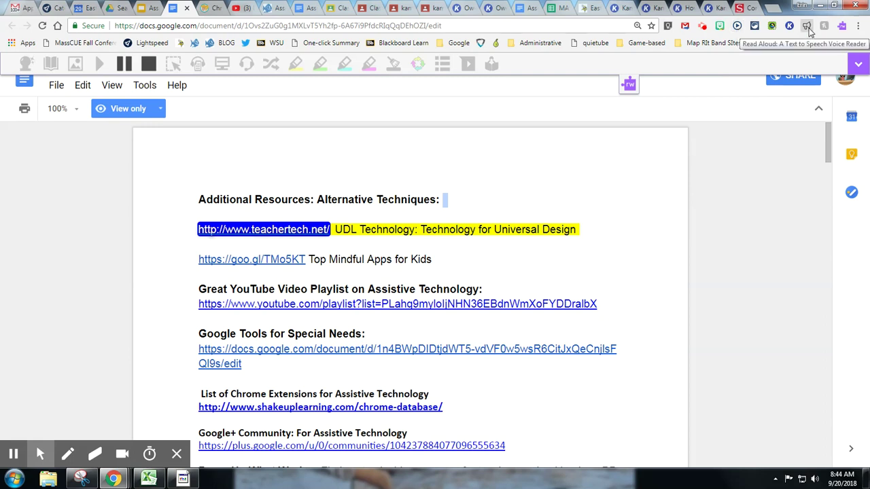
Try Select and Speak on the document, then open its Options page from the extension menu.
{"action": "left_click", "coordinate": [738, 27]}
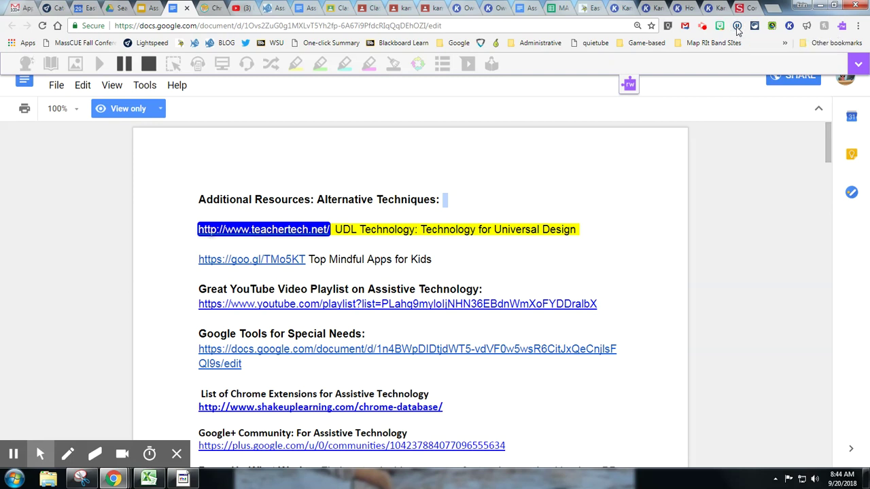
{"action": "left_click", "coordinate": [738, 29]}
{"action": "right_click", "coordinate": [737, 29]}
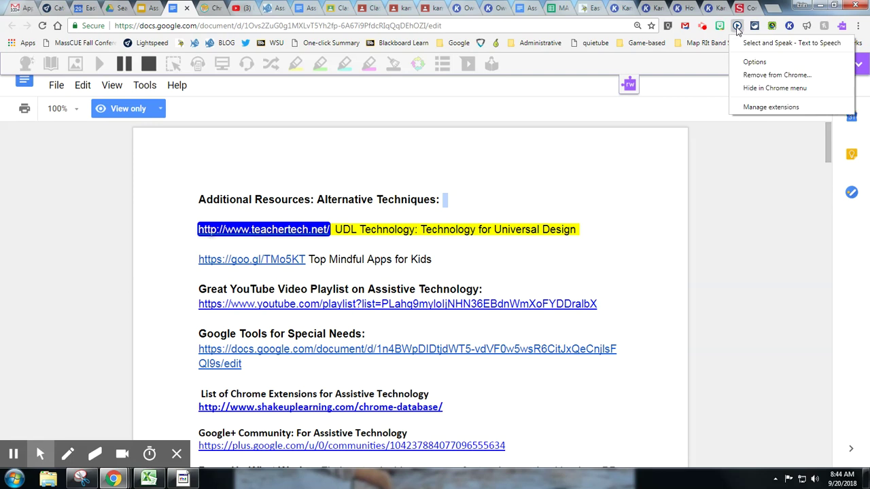
{"action": "left_click", "coordinate": [748, 65]}
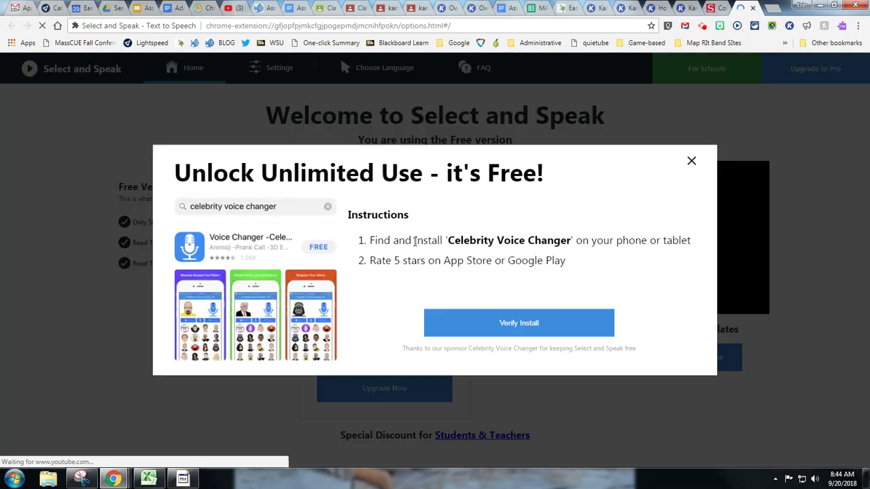
Dismiss the Unlock Unlimited Use offer and highlight the free version's 5000-words-per-day limit.
{"action": "left_click", "coordinate": [692, 163]}
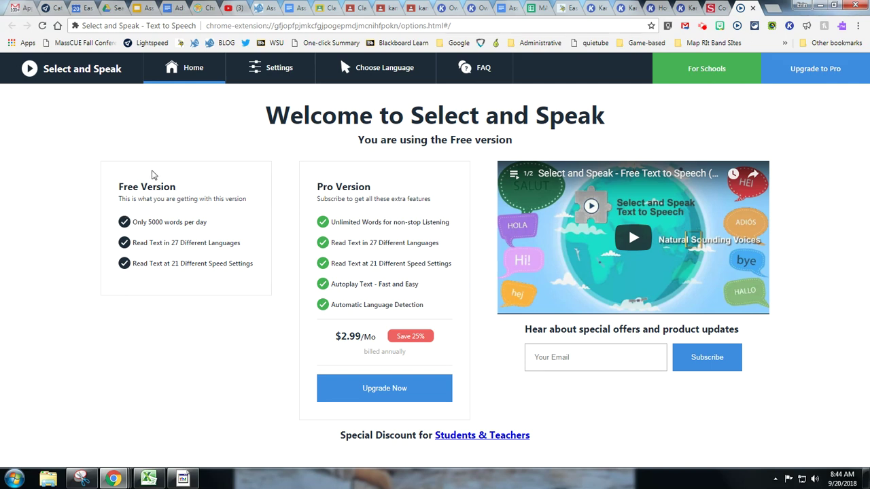
{"action": "left_click_drag", "start_coordinate": [207, 224], "coordinate": [135, 231]}
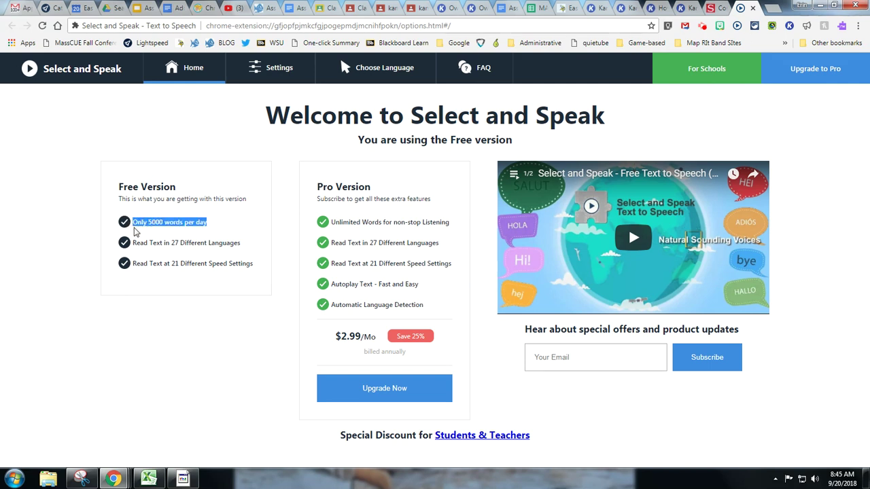
{"action": "left_click", "coordinate": [208, 310]}
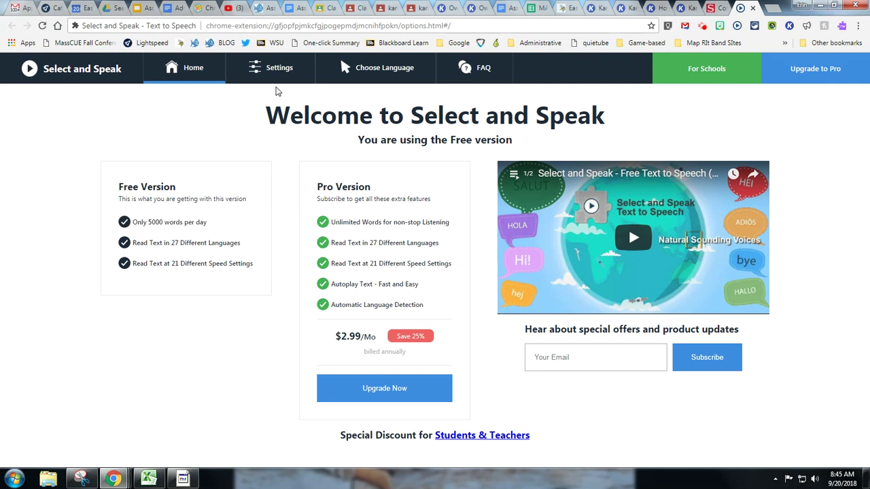
Review the Choose Language and voice Settings tabs, then go back to the Chromebooks document.
{"action": "left_click", "coordinate": [352, 70]}
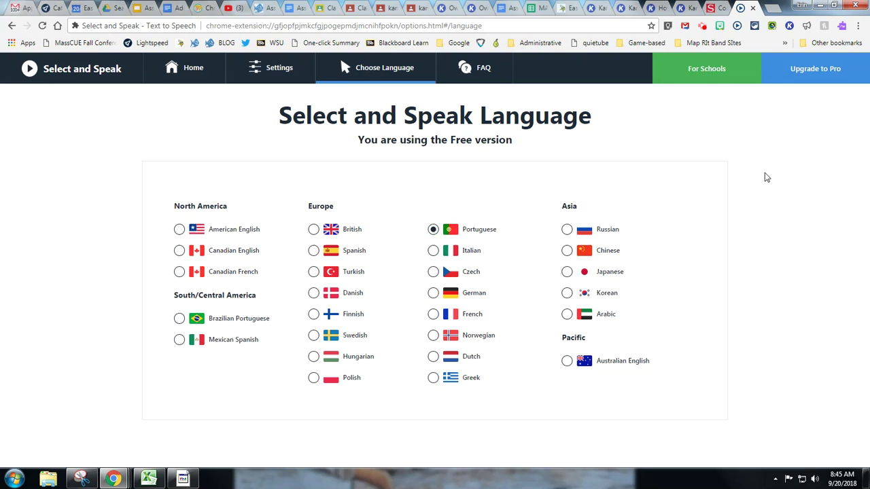
{"action": "left_click", "coordinate": [277, 73]}
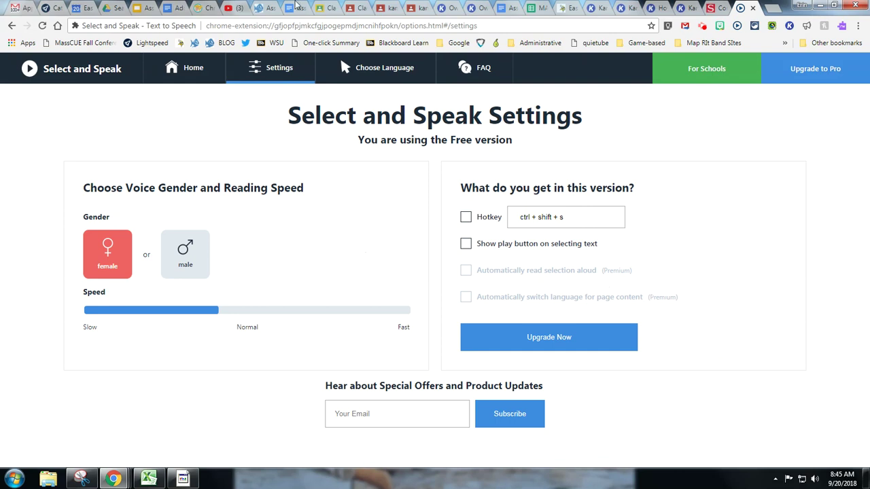
{"action": "left_click", "coordinate": [297, 7]}
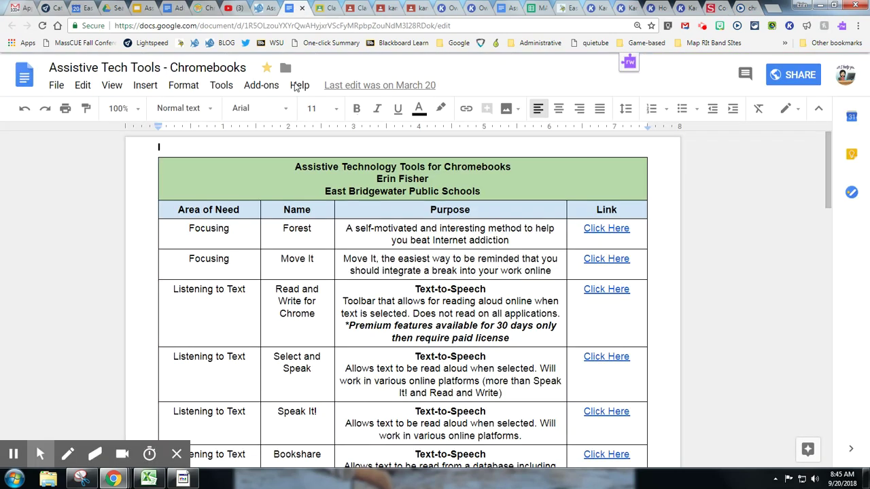
Have Select and Speak read the Forest row's purpose text, then reopen the Read&Write toolbar.
{"action": "left_click_drag", "start_coordinate": [345, 227], "coordinate": [510, 239]}
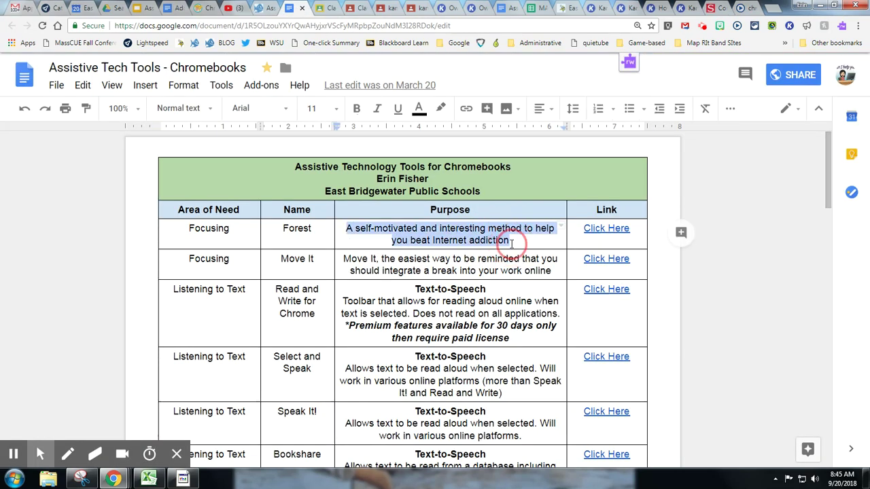
{"action": "left_click", "coordinate": [739, 28]}
{"action": "left_click", "coordinate": [825, 26]}
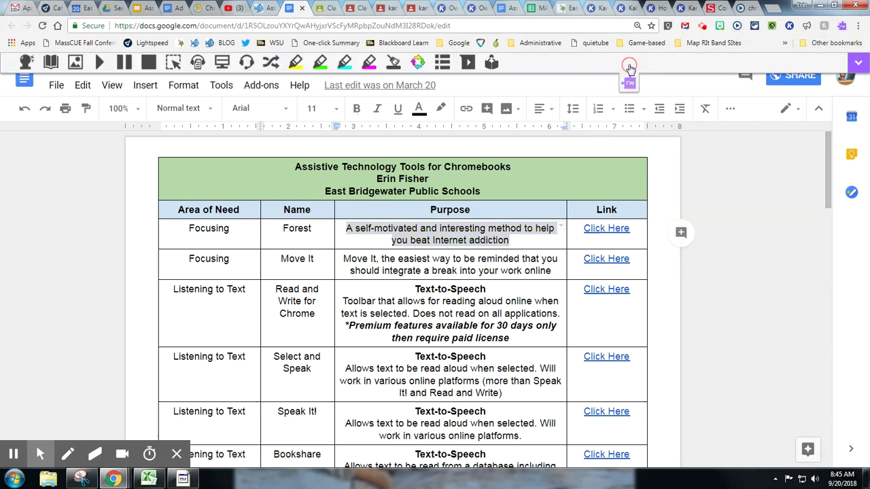
{"action": "left_click", "coordinate": [633, 83]}
{"action": "left_click", "coordinate": [630, 64]}
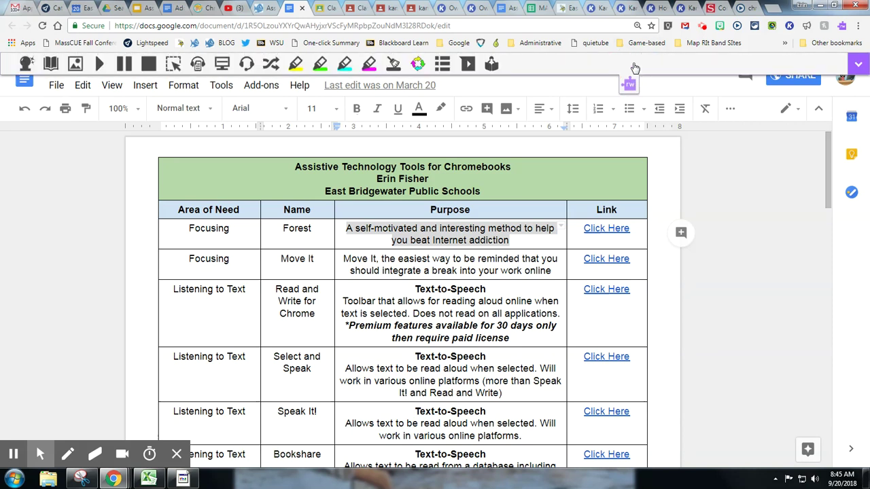